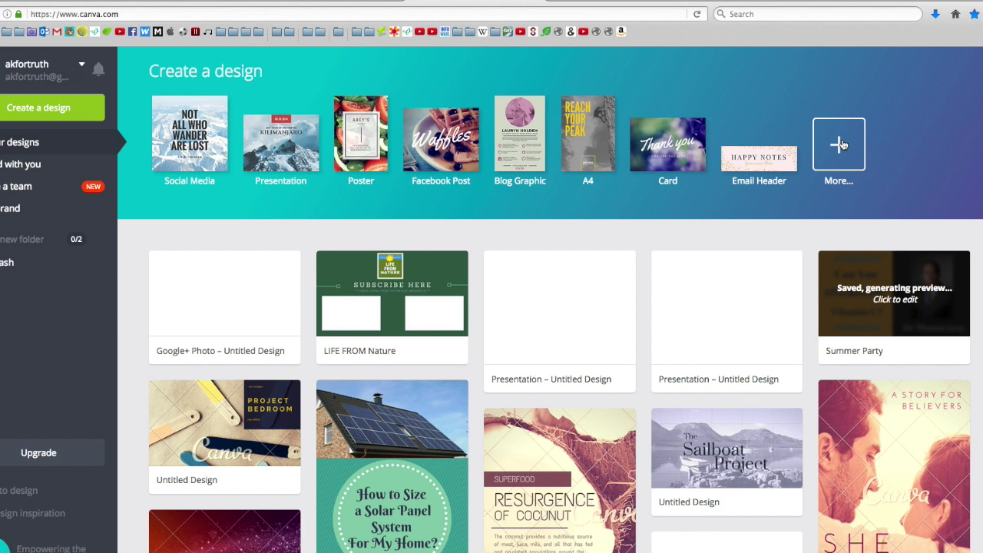
Show all design types and scroll to the Social Media & Email Headers row with YouTube Thumbnail.
click(840, 145)
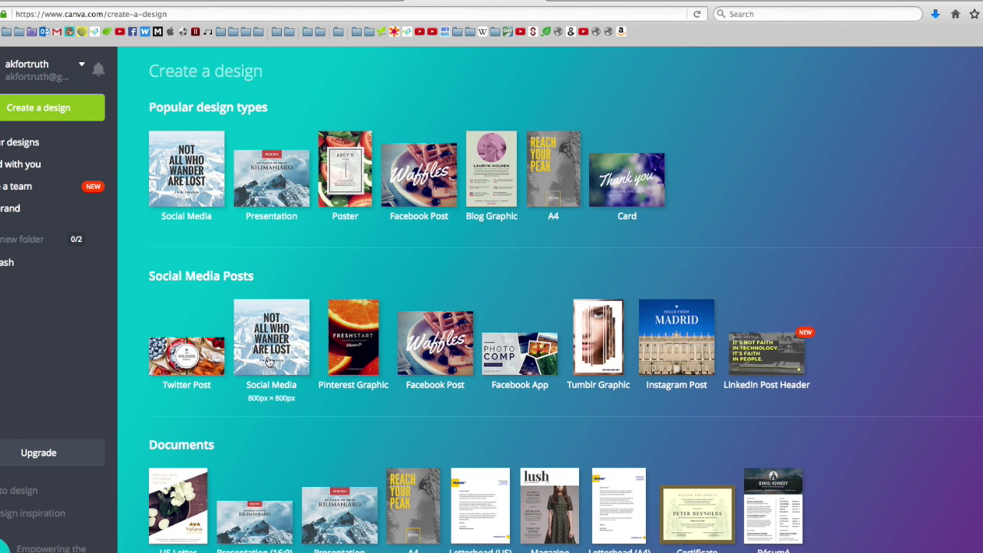
scroll(269, 359, down, 3)
scroll(269, 359, down, 5)
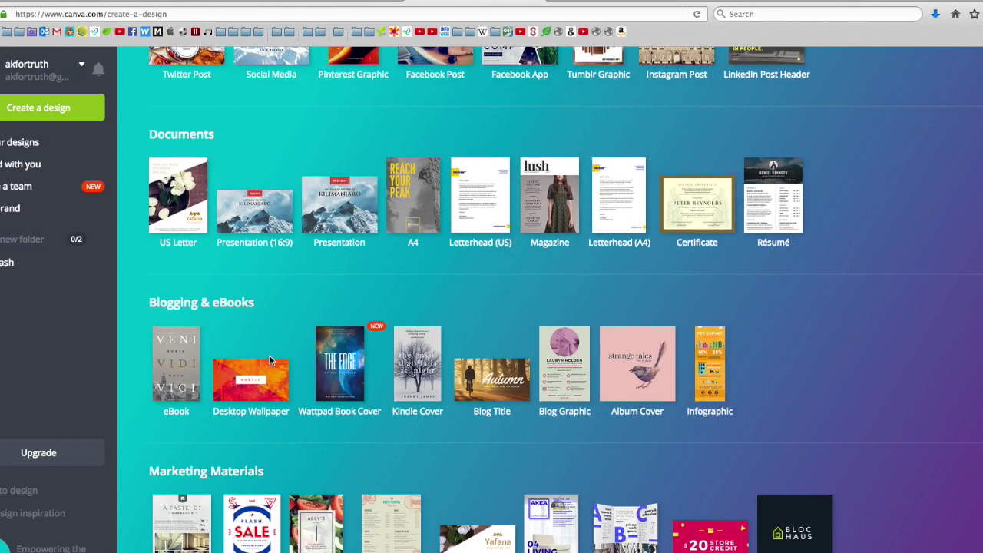
scroll(270, 360, down, 6)
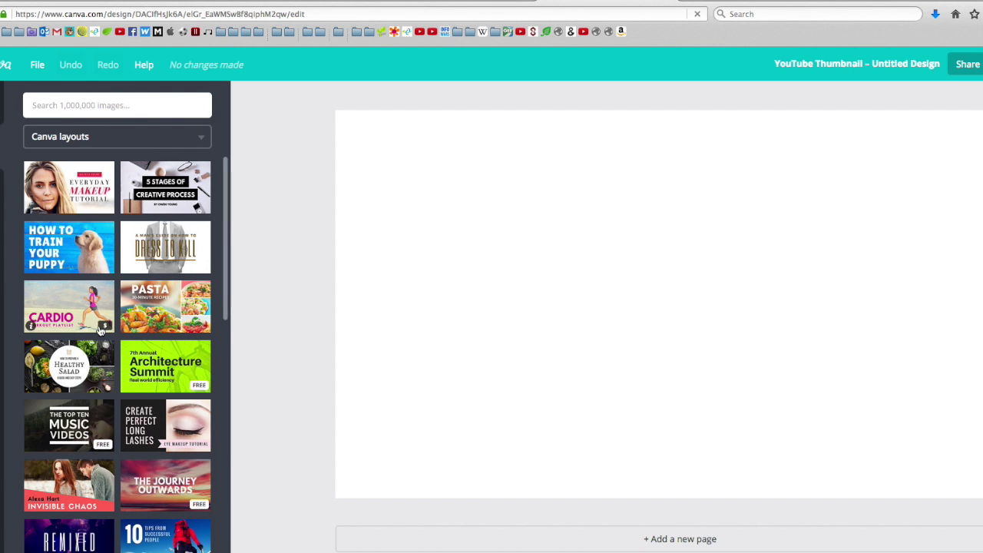
Browse the YouTube layouts and apply the free 'The Journey Outwards' sunset layout.
scroll(100, 330, down, 3)
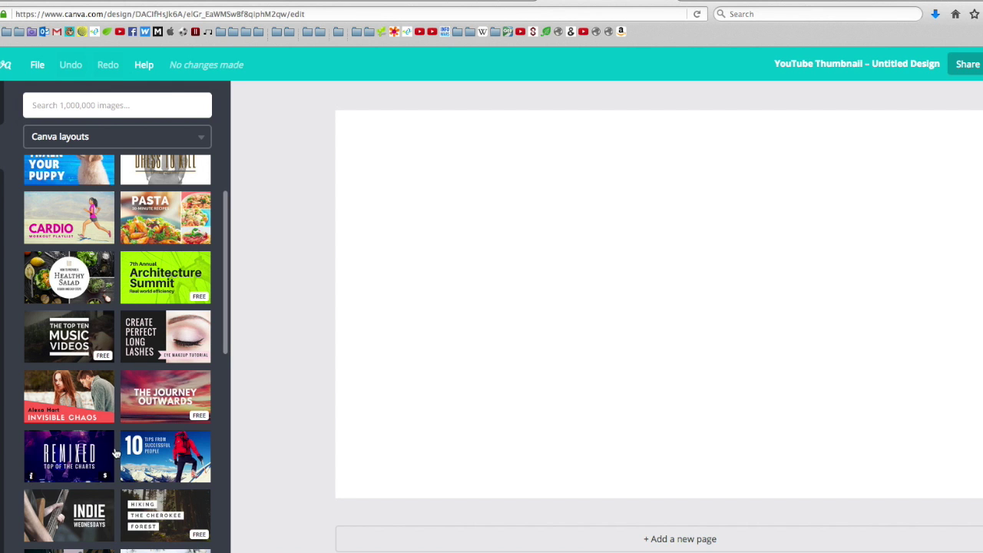
scroll(84, 460, down, 3)
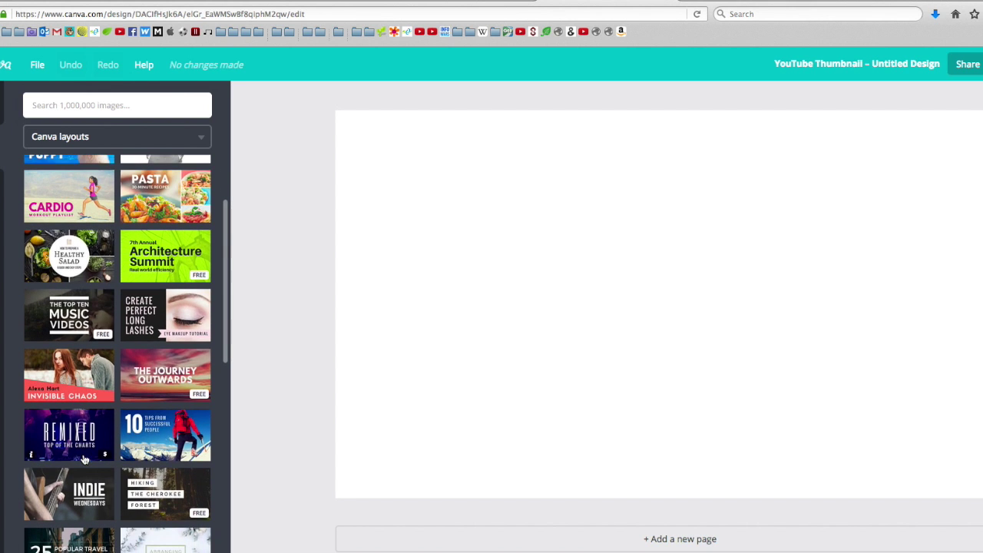
scroll(97, 456, up, 5)
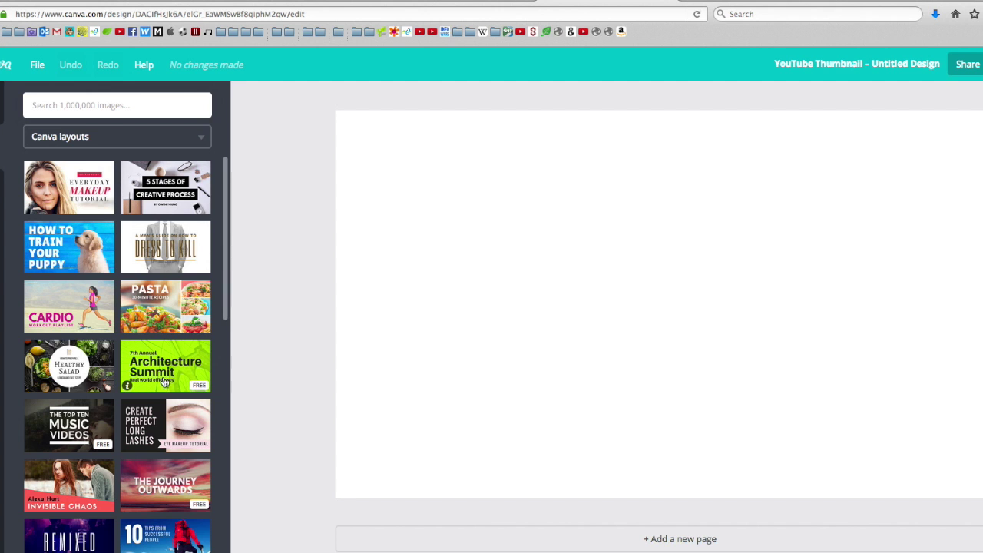
scroll(177, 380, down, 3)
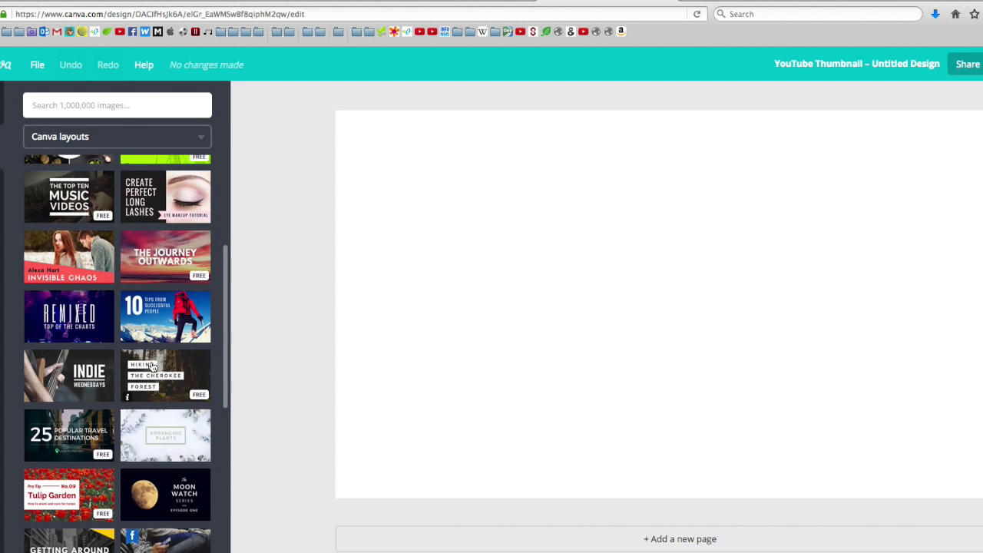
scroll(153, 368, up, 2)
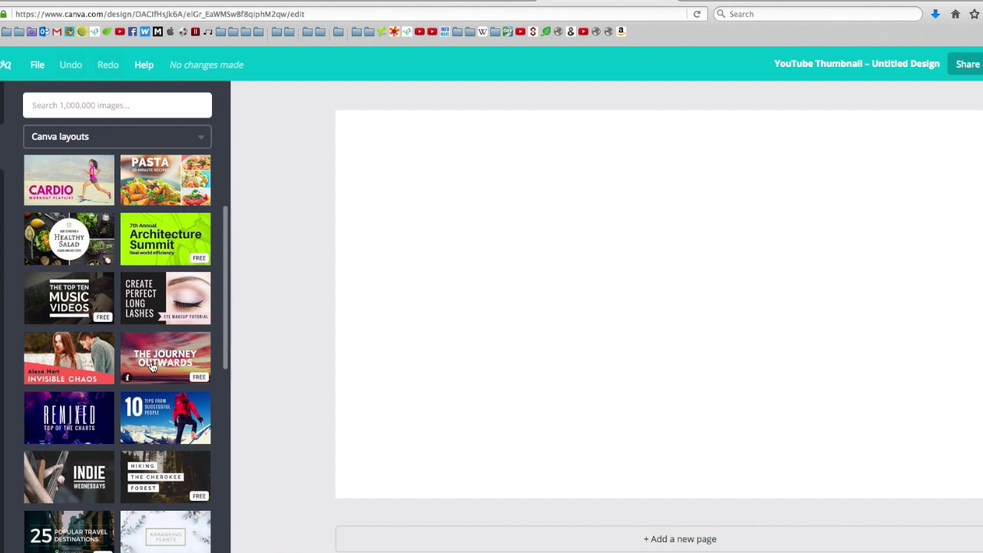
scroll(153, 367, up, 1)
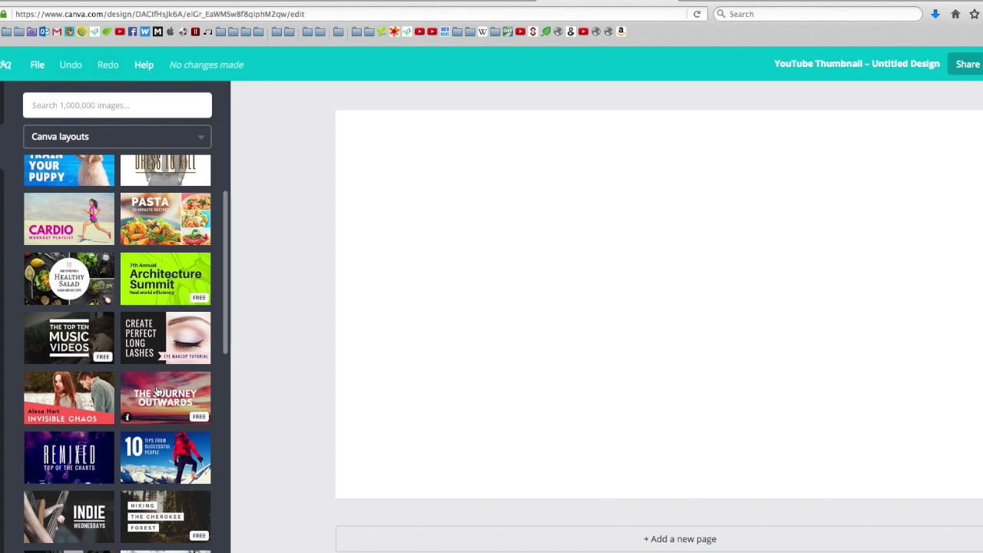
click(159, 392)
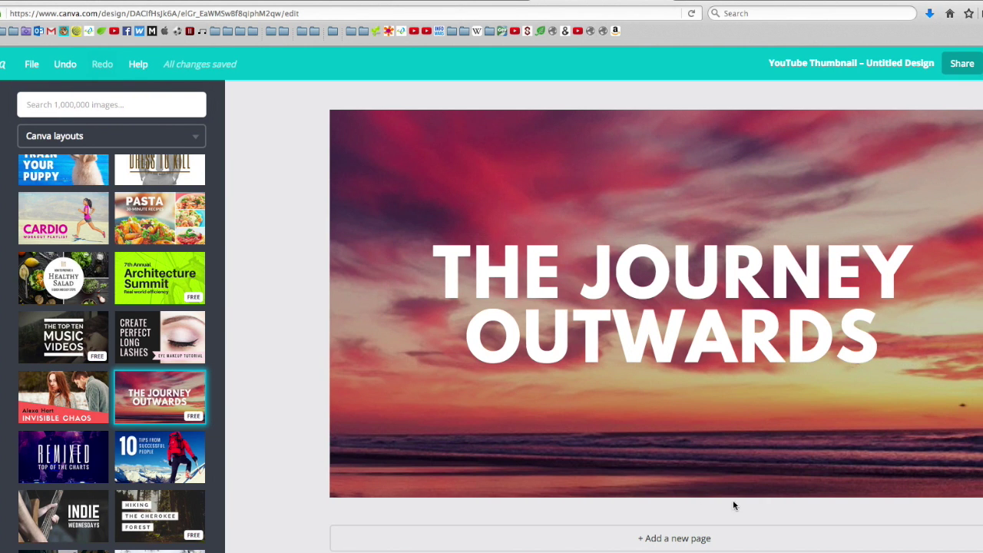
Replace the title text with 'MY YOUTUBE CHANNEL'.
double_click(659, 282)
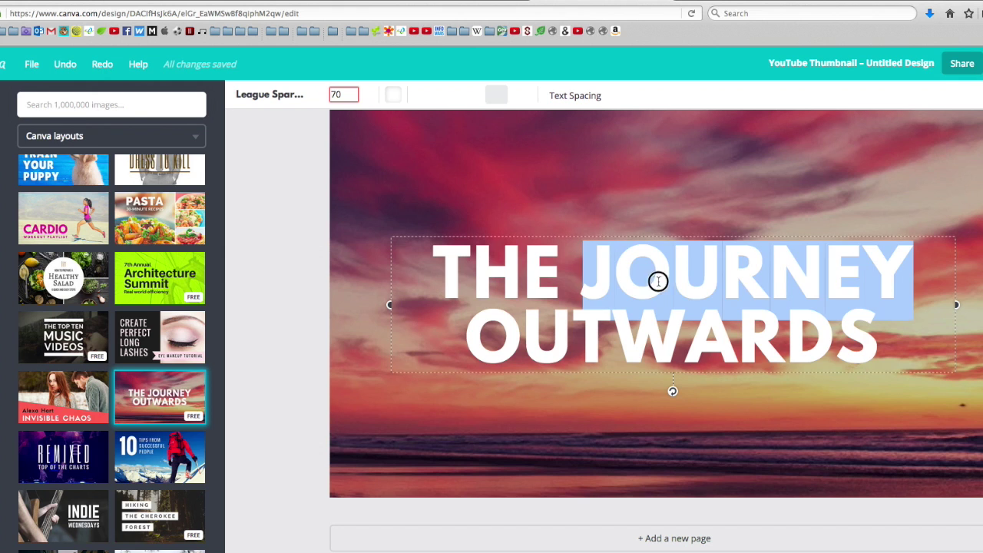
drag(889, 334, 390, 251)
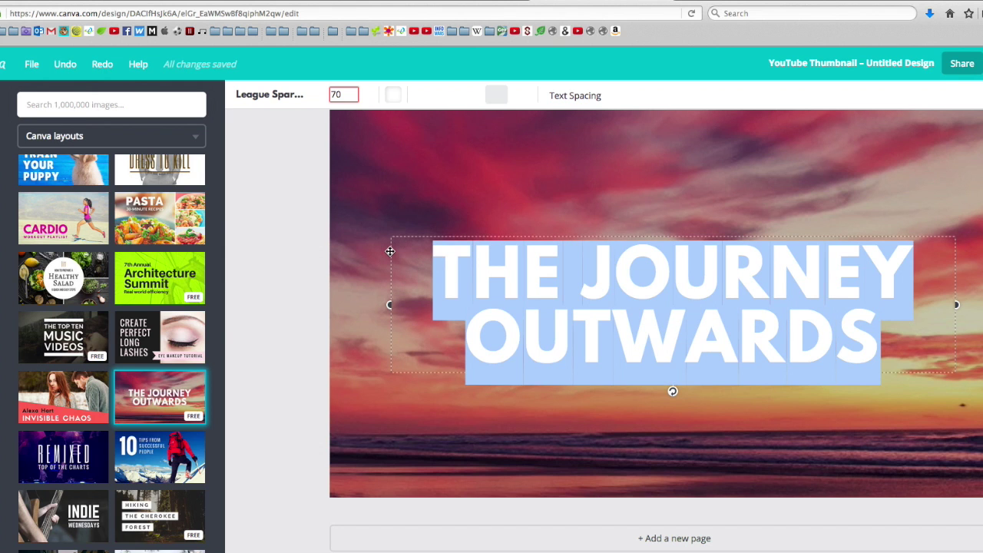
text(MY)
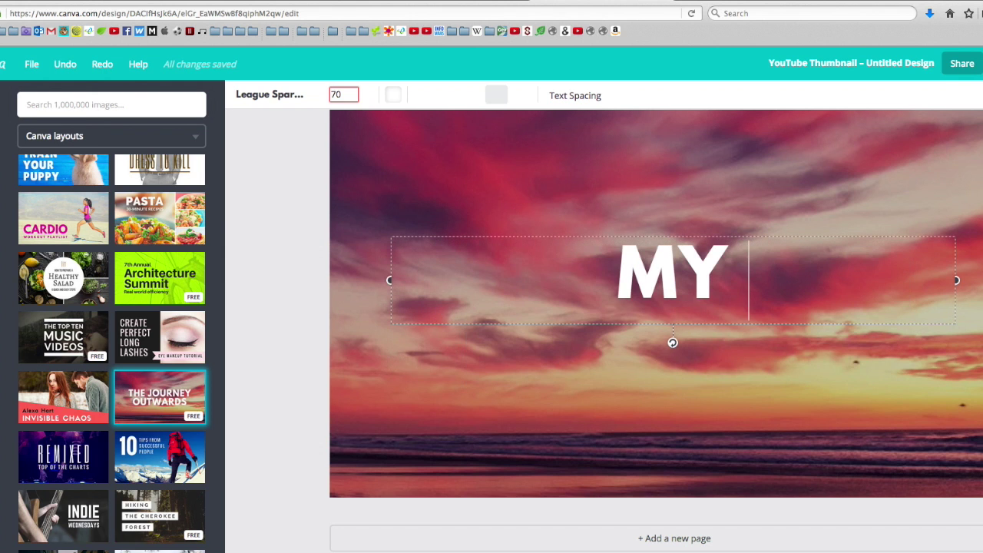
text( C)
key(BackSpace)
text(YOU)
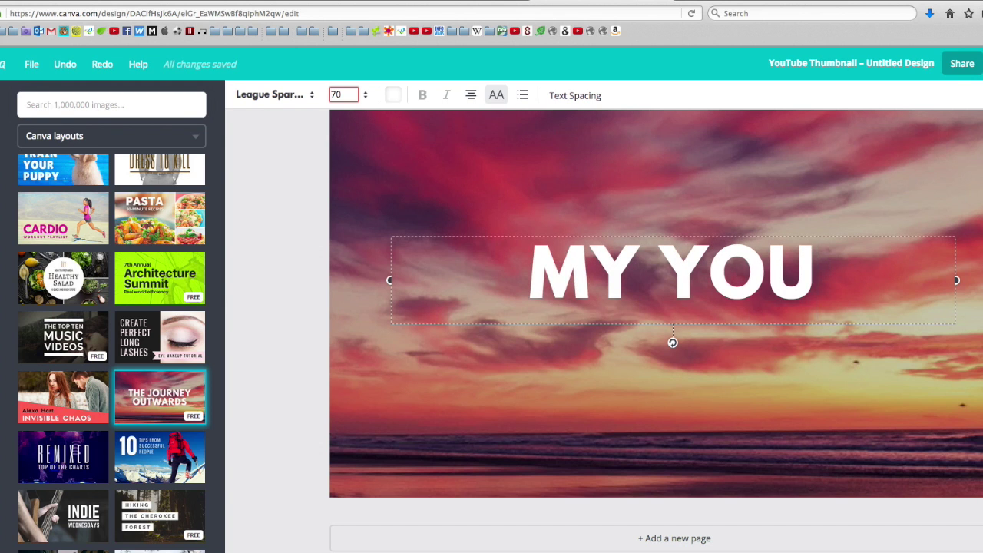
text(TUBE )
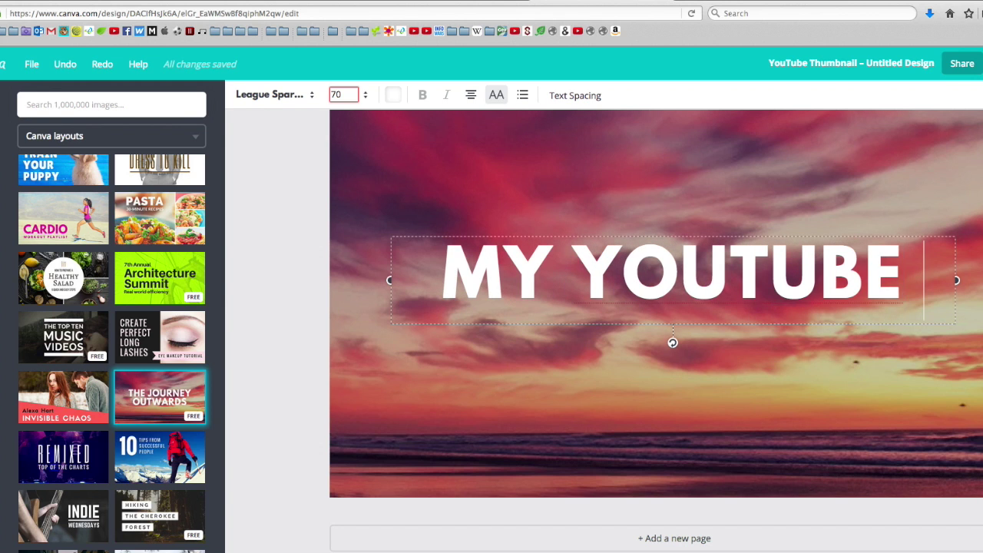
text(CHANNE)
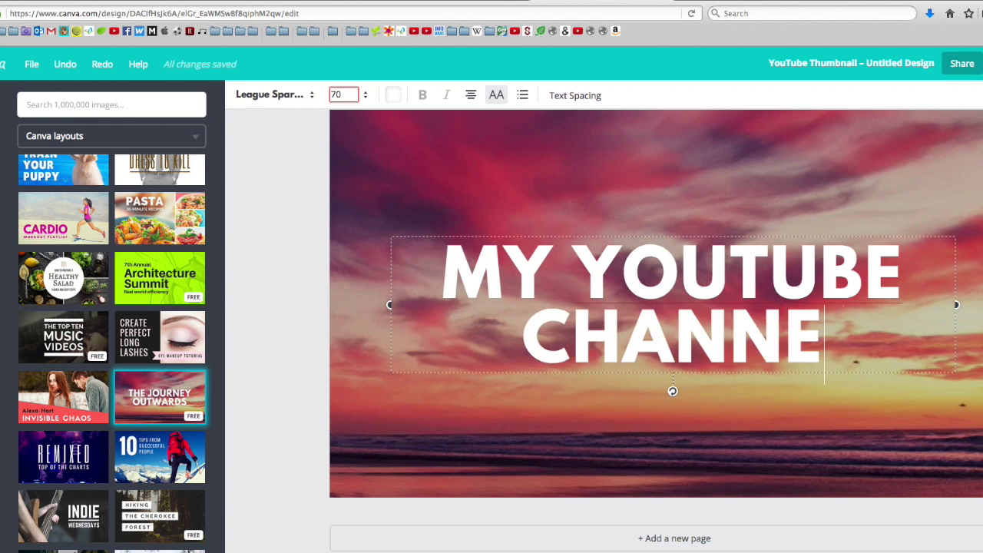
text(L)
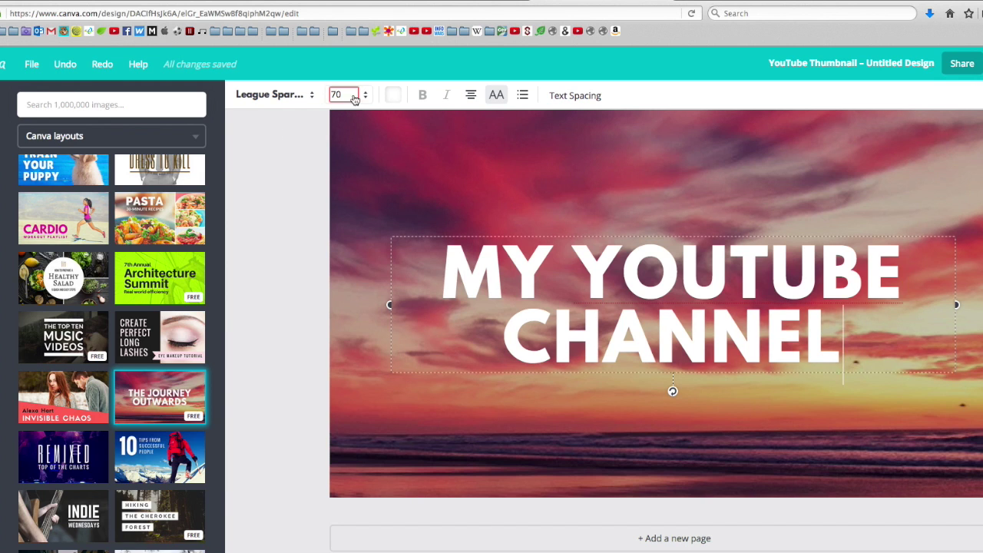
Set the title to font size 56 and move it higher on the image.
drag(845, 354, 325, 277)
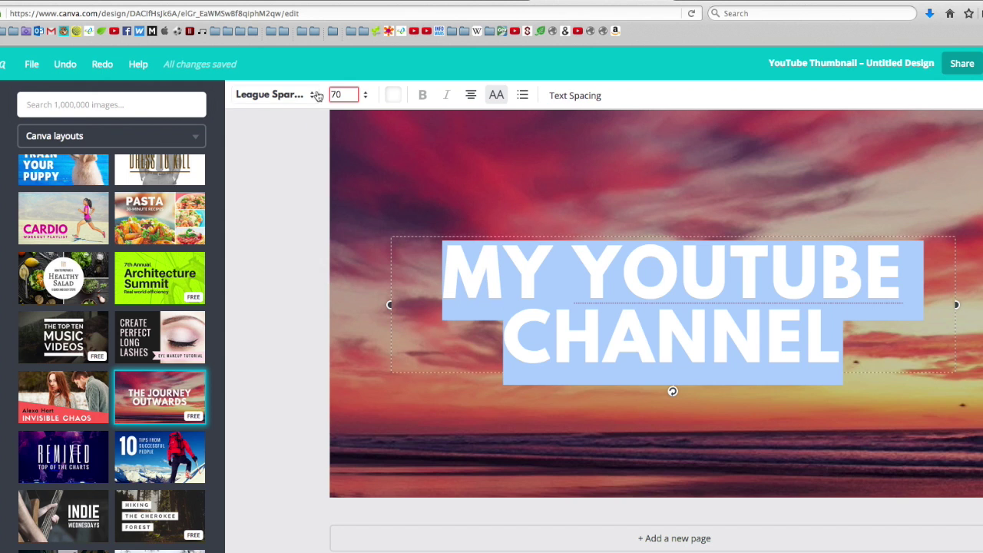
click(346, 94)
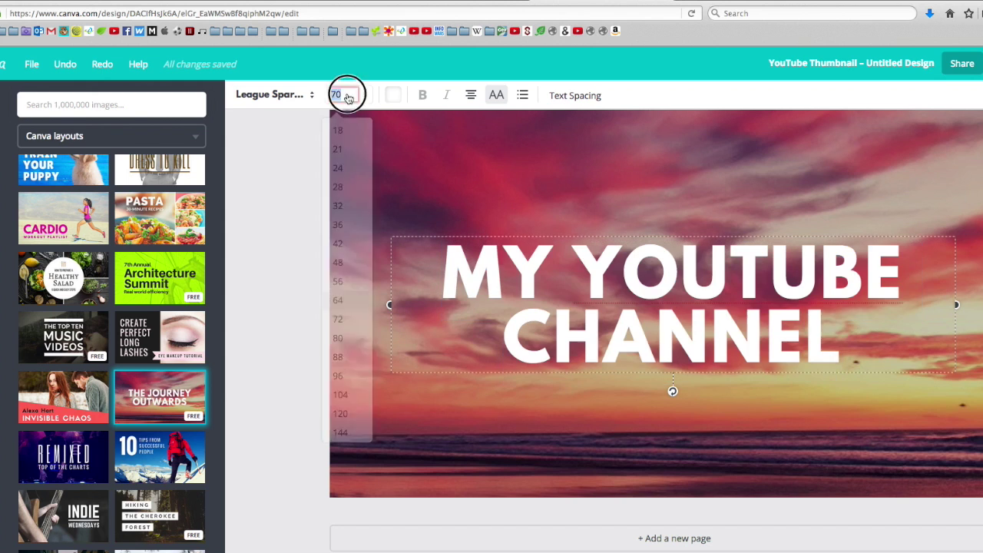
click(339, 281)
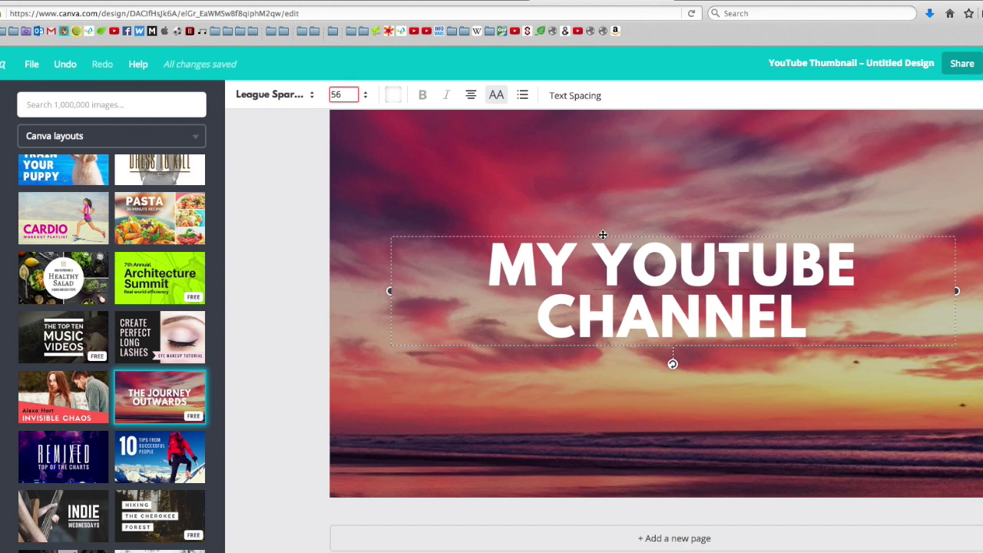
drag(603, 235, 604, 192)
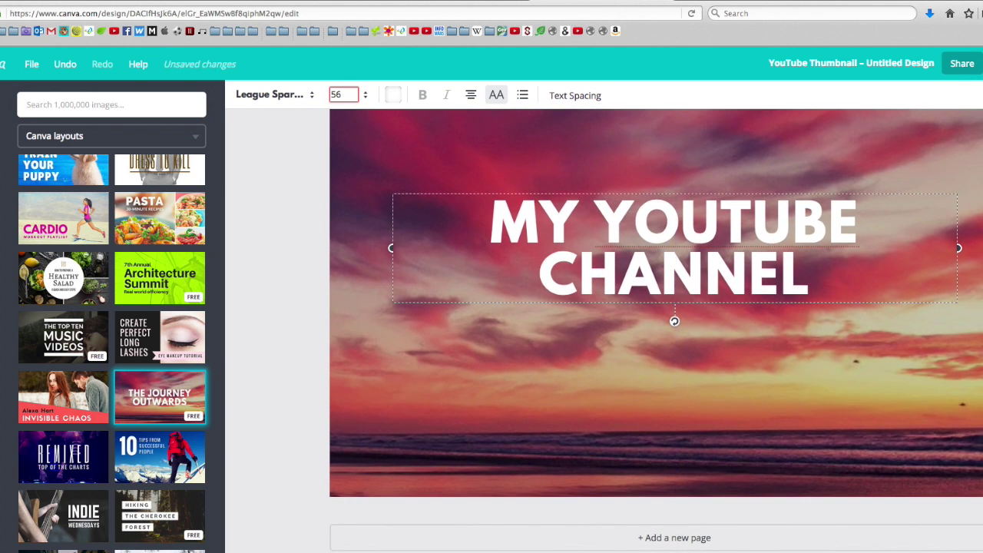
Browse the Elements shapes, then bring up the decorative Lines collection.
click(1, 177)
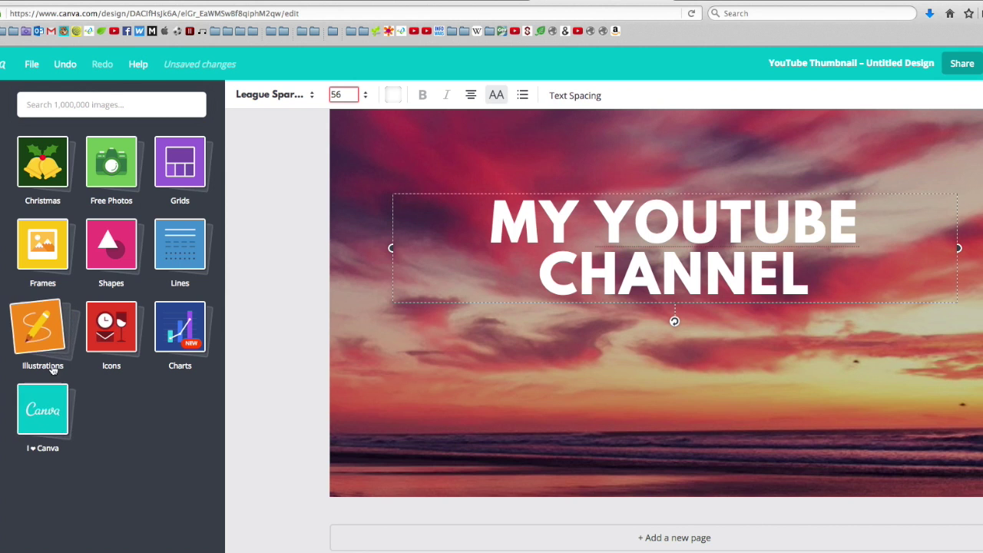
click(110, 257)
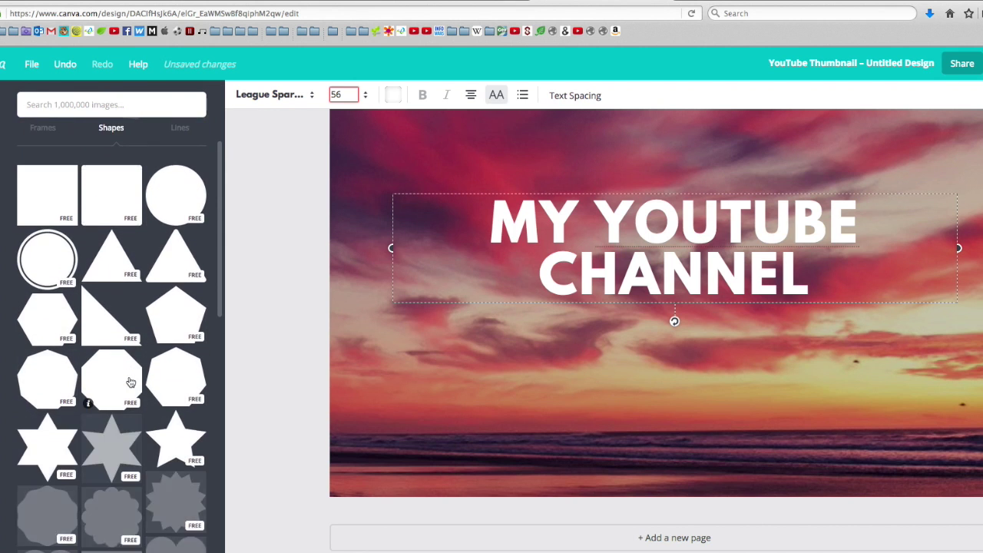
scroll(131, 382, down, 15)
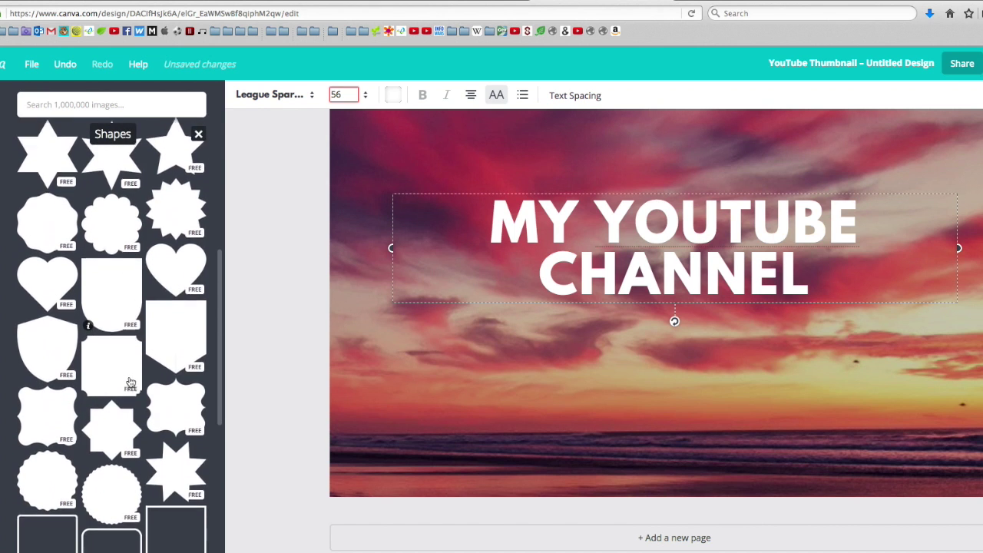
scroll(131, 382, up, 15)
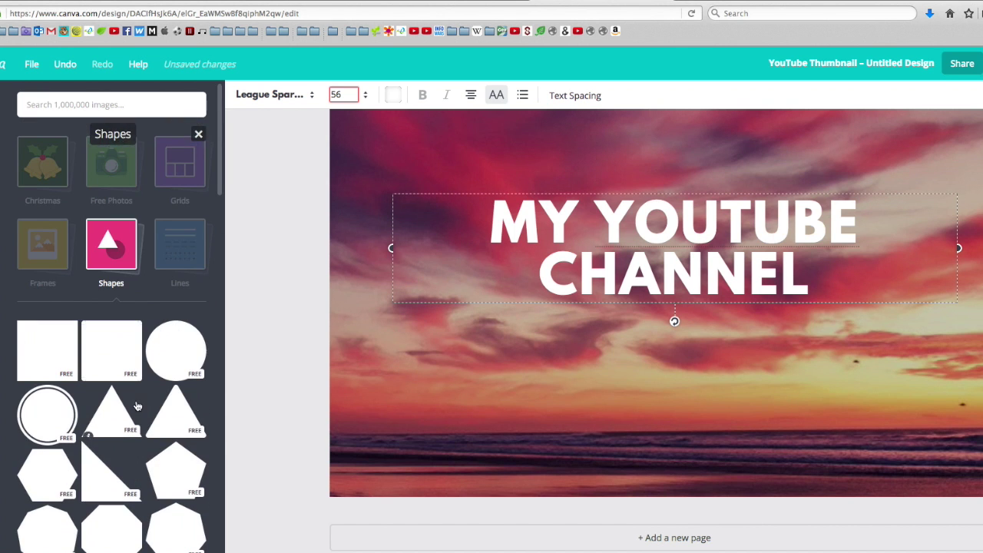
click(177, 244)
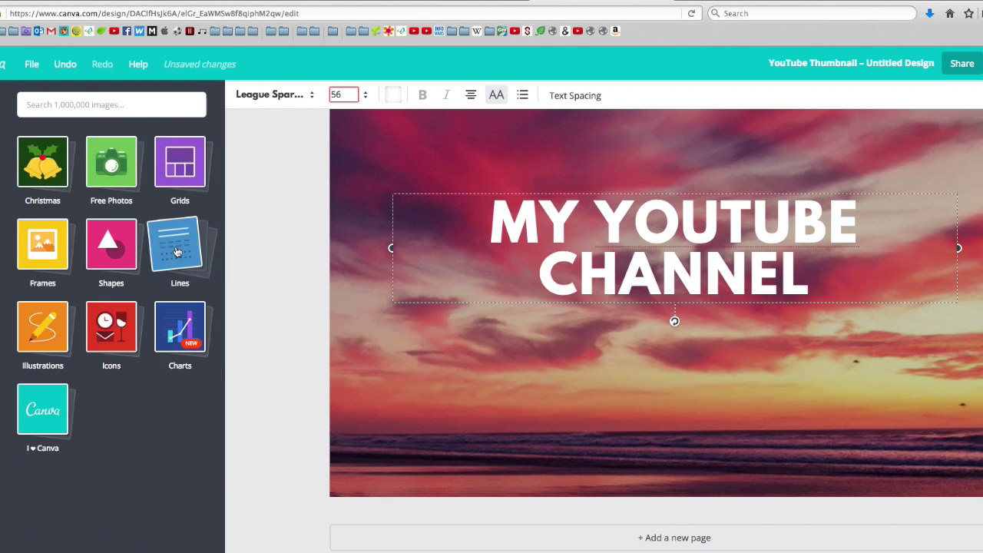
scroll(102, 360, down, 1)
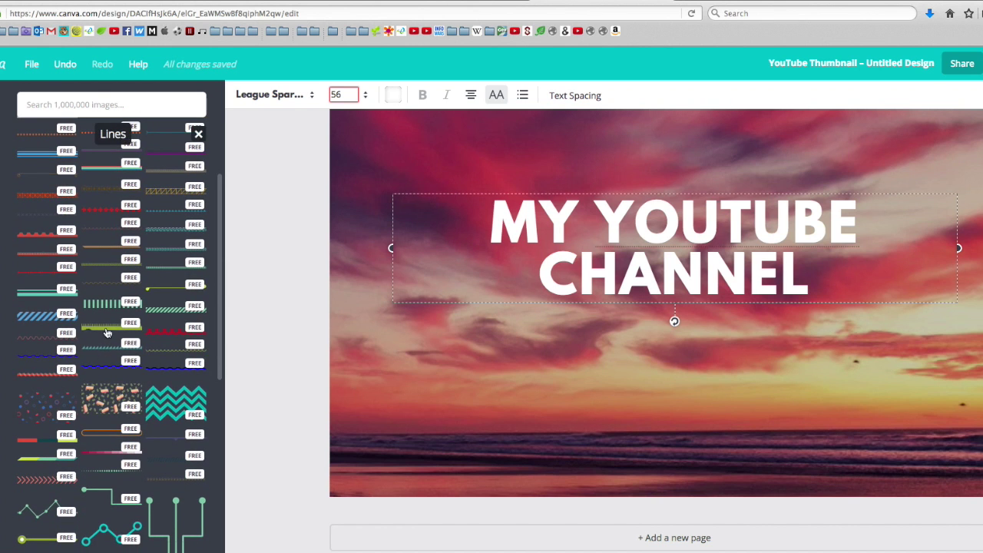
Add a widened, centred green toothed line under the title and a teal zigzag across the image.
click(108, 323)
drag(604, 323, 598, 361)
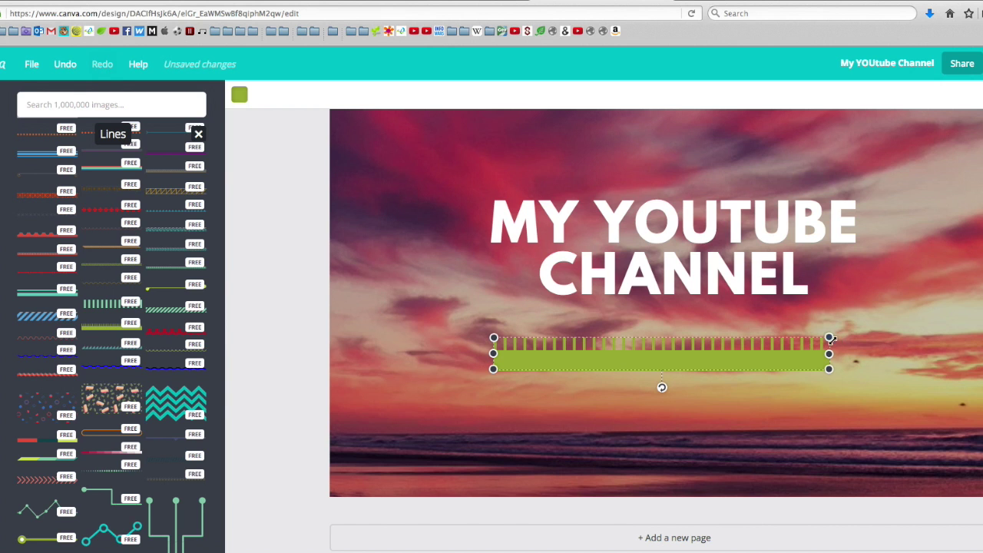
drag(833, 339, 968, 323)
drag(812, 362, 728, 354)
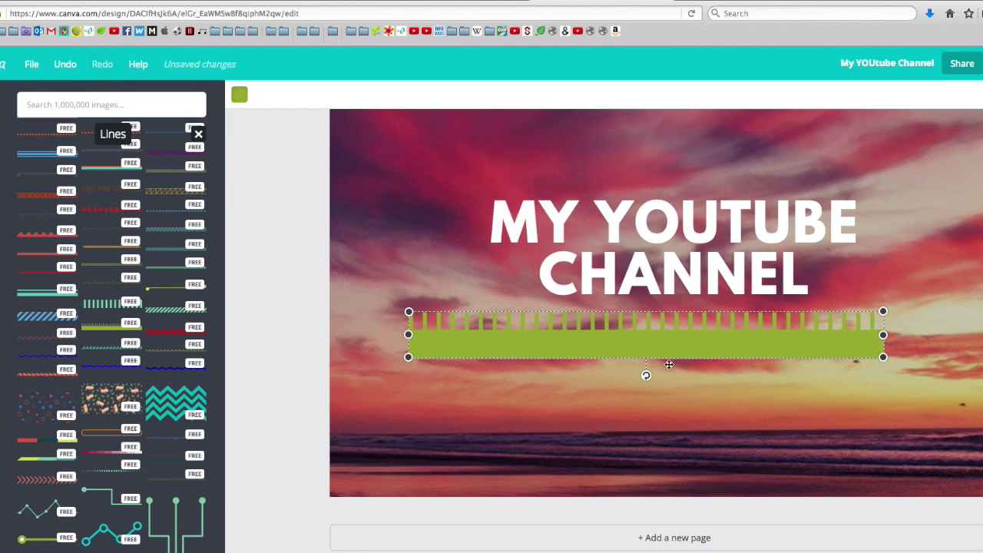
click(186, 399)
mouse_move(570, 239)
mouse_down()
mouse_move(545, 269)
mouse_move(562, 234)
mouse_up()
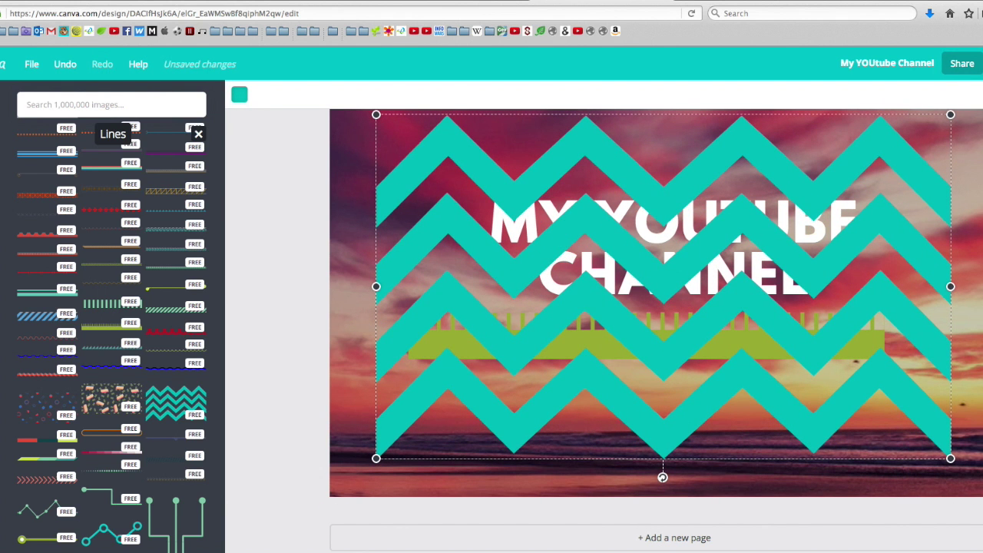
Send the teal zigzag backward and delete the green toothed bar.
key(super+bracketleft)
key(super+bracketleft)
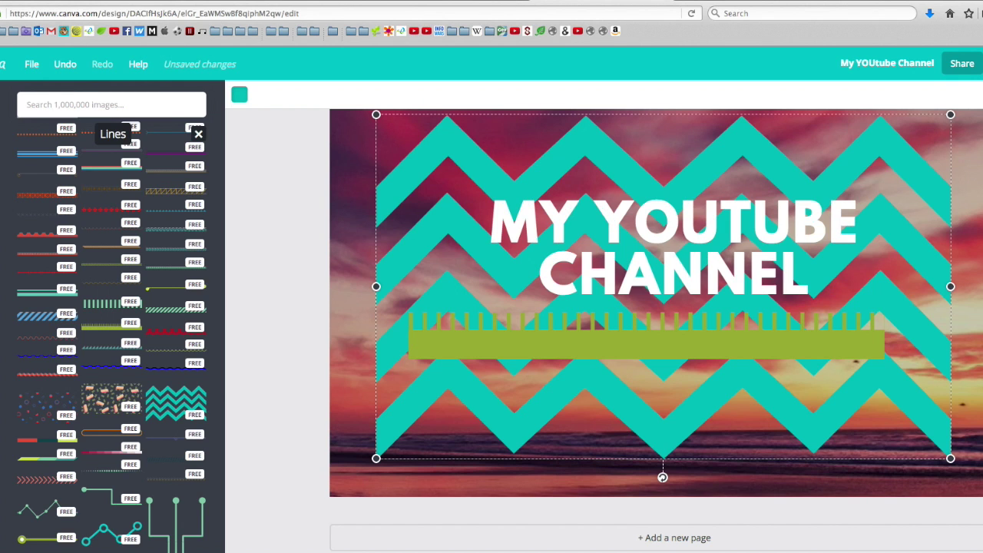
click(780, 344)
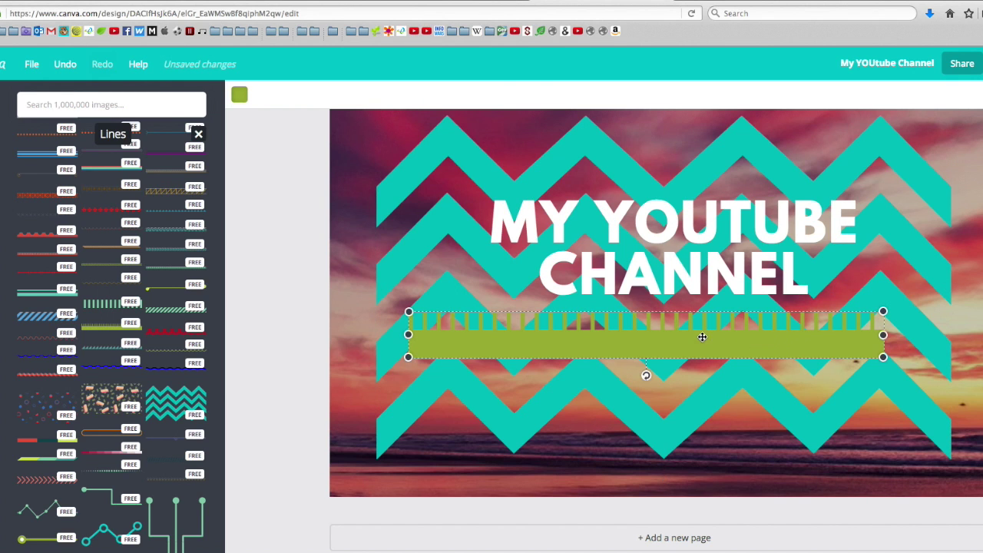
key(Delete)
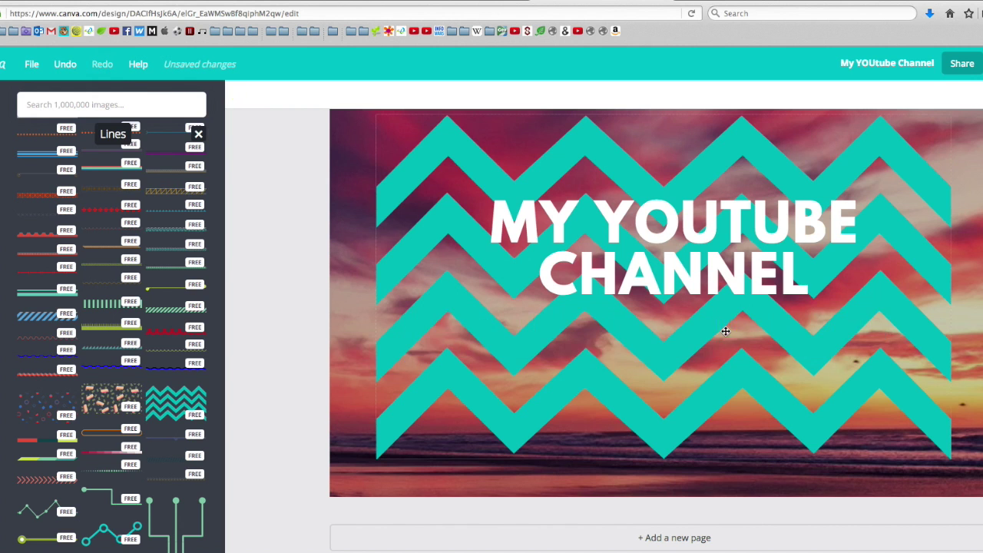
Shrink the teal zigzag and centre it beneath the MY YOUTUBE CHANNEL title.
mouse_move(544, 320)
mouse_down()
mouse_move(555, 279)
mouse_move(542, 336)
mouse_up()
drag(374, 129, 669, 314)
drag(755, 338, 632, 336)
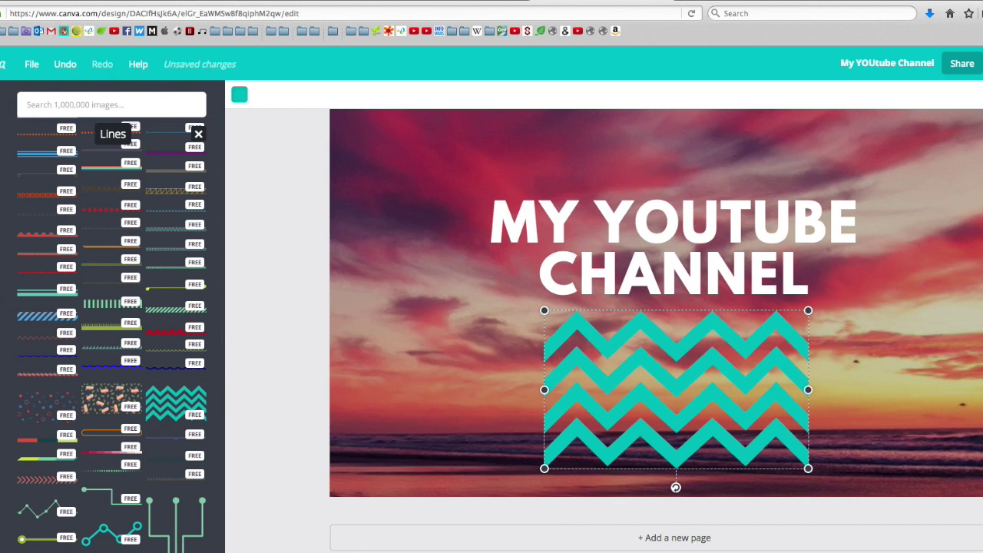
Look through the Background and Uploads panels, then replace the page with the Healthy Salad layout.
click(2, 249)
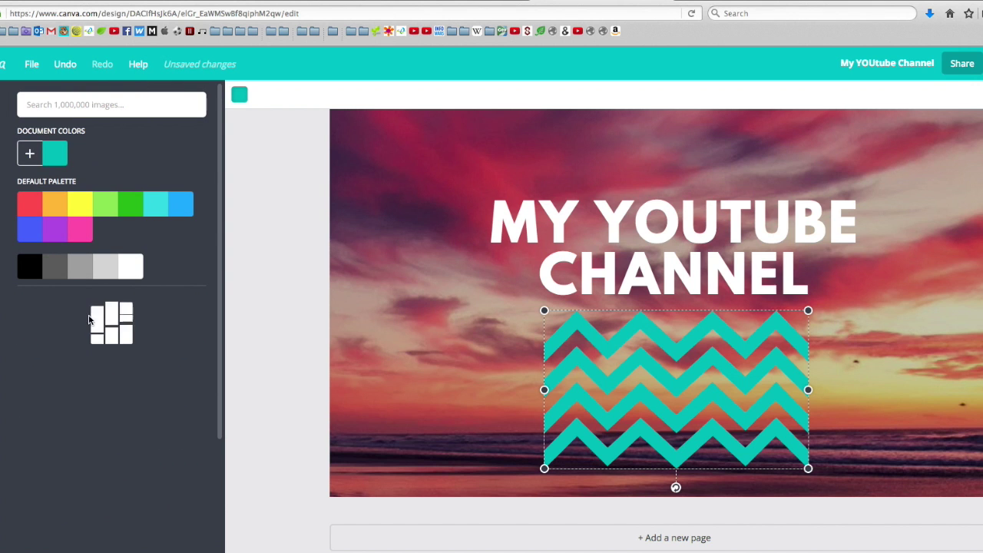
scroll(125, 367, down, 6)
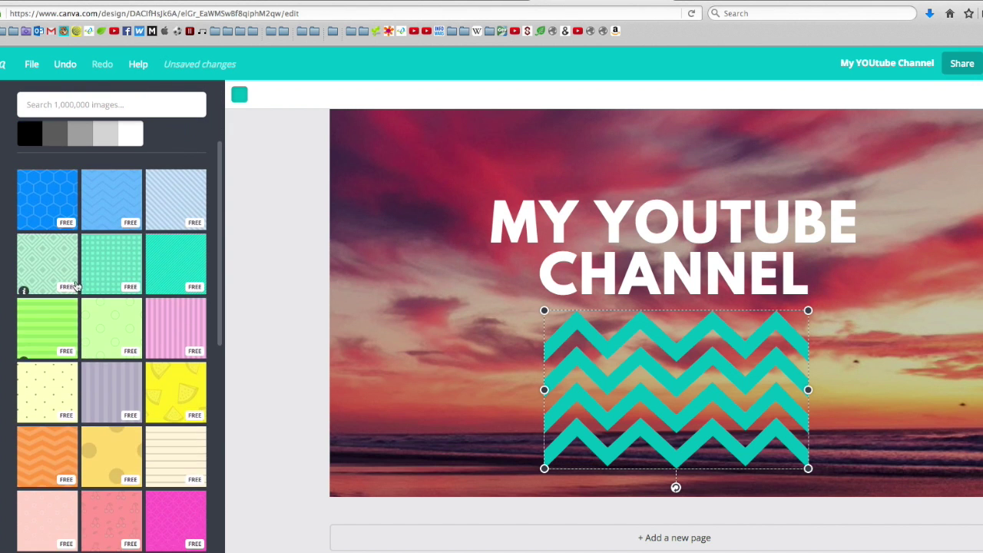
scroll(44, 456, down, 1)
click(2, 300)
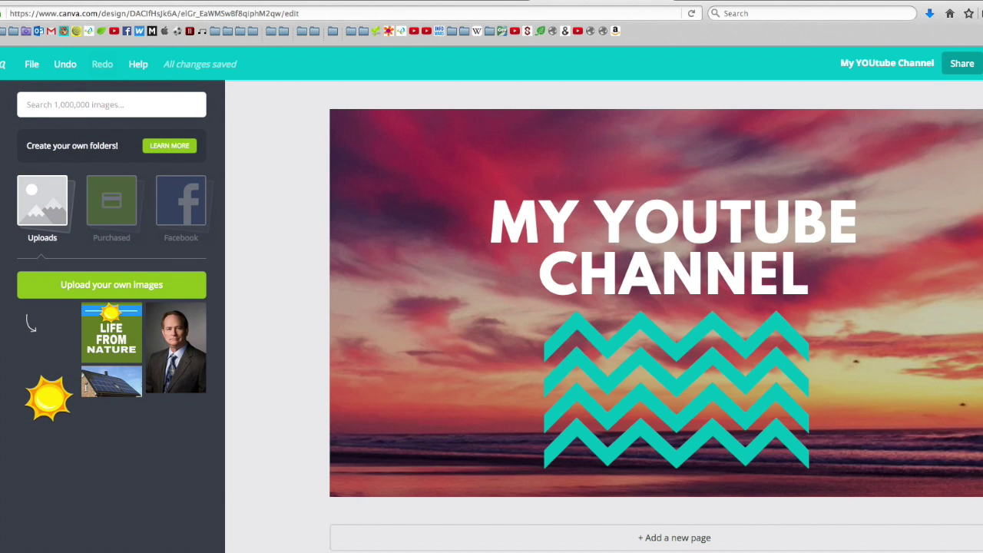
click(2, 116)
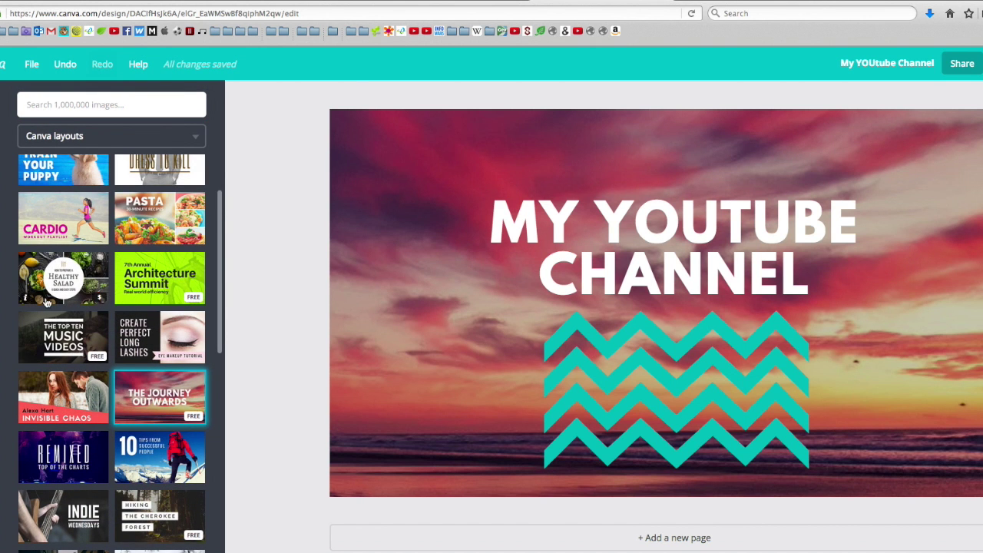
click(63, 281)
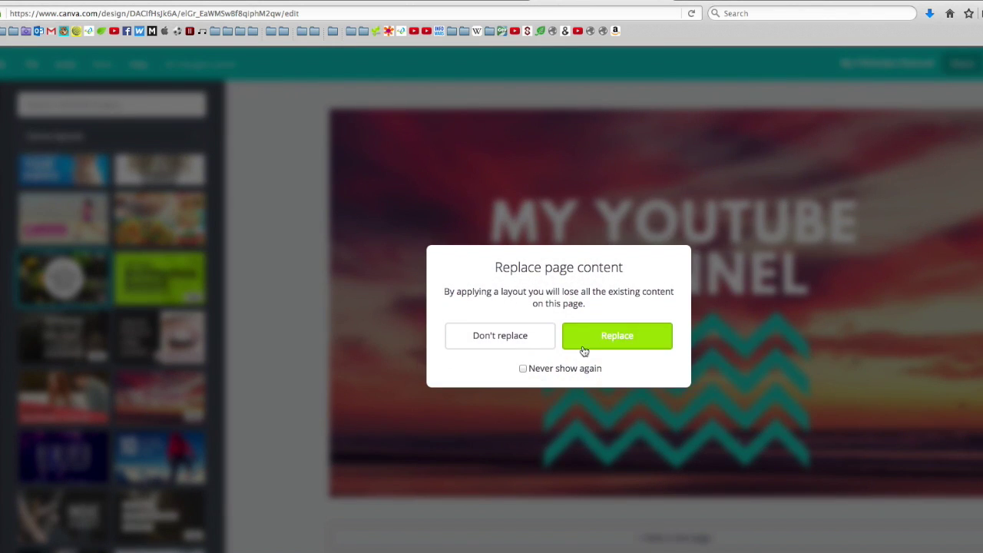
click(569, 336)
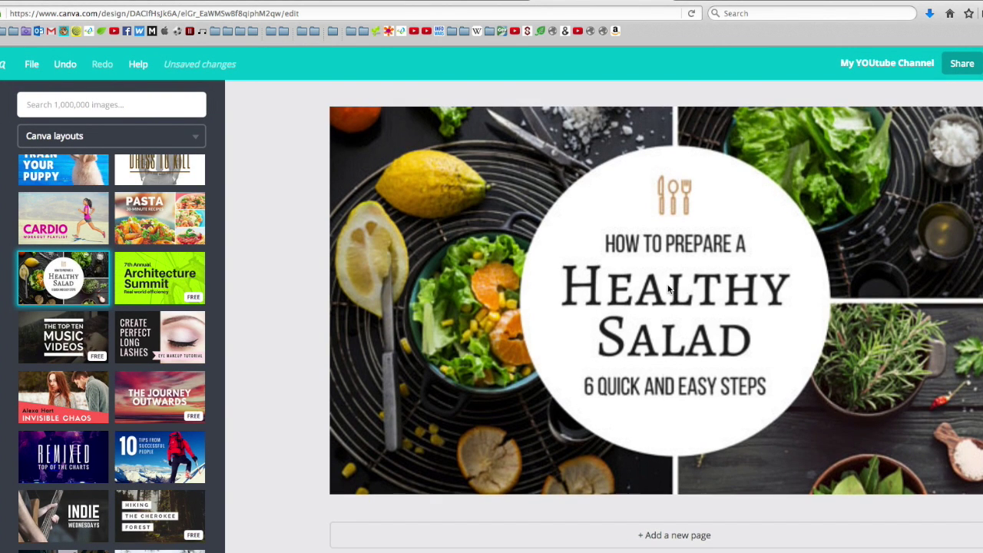
Try the Architecture Summit, 10 Tips and Journey Outwards layouts, settling on Spring Break.
double_click(659, 283)
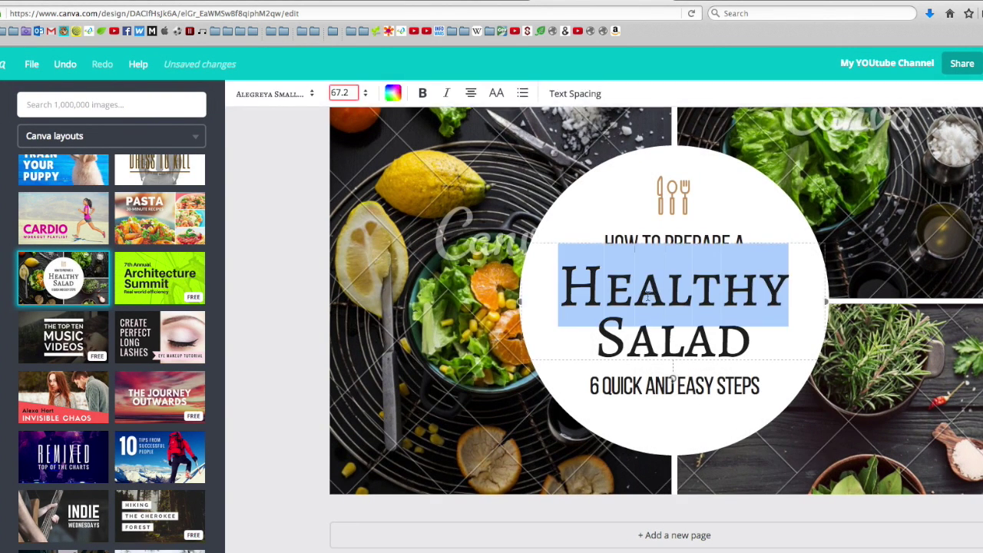
click(165, 281)
click(163, 466)
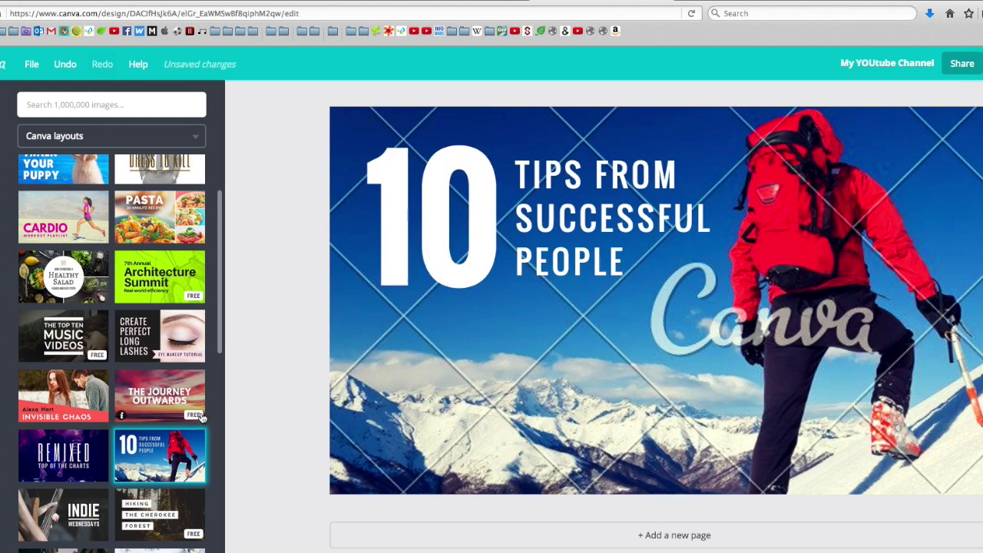
click(189, 413)
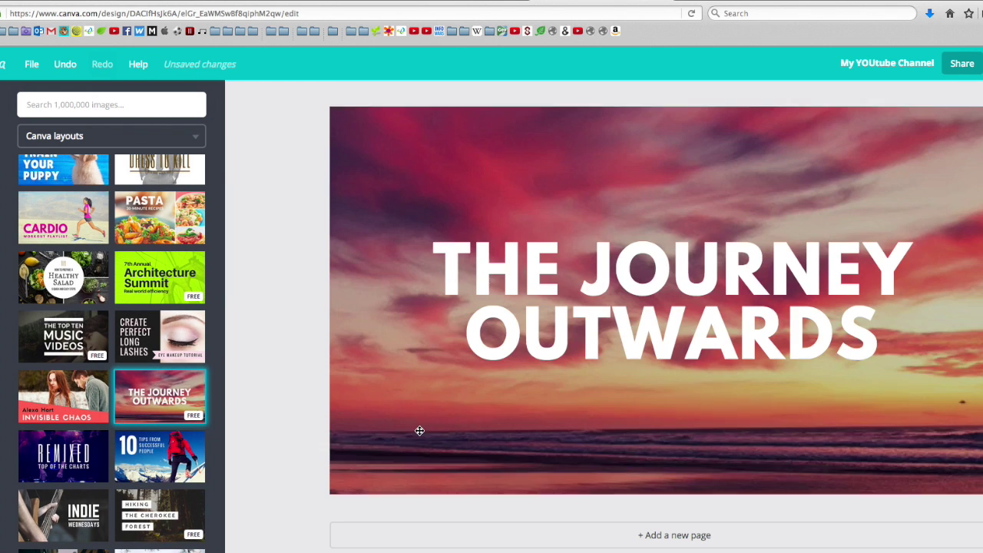
scroll(117, 284, down, 4)
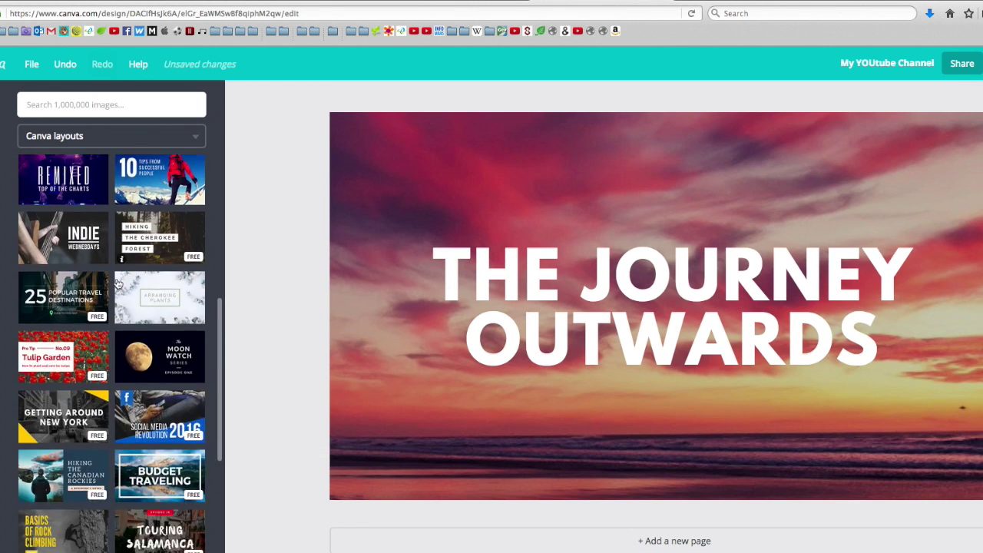
scroll(116, 284, down, 3)
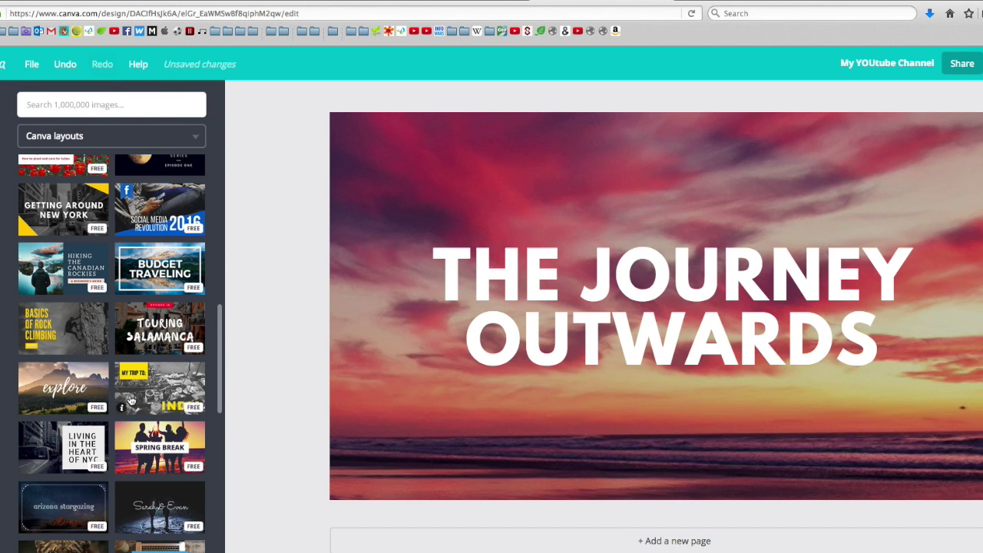
click(123, 465)
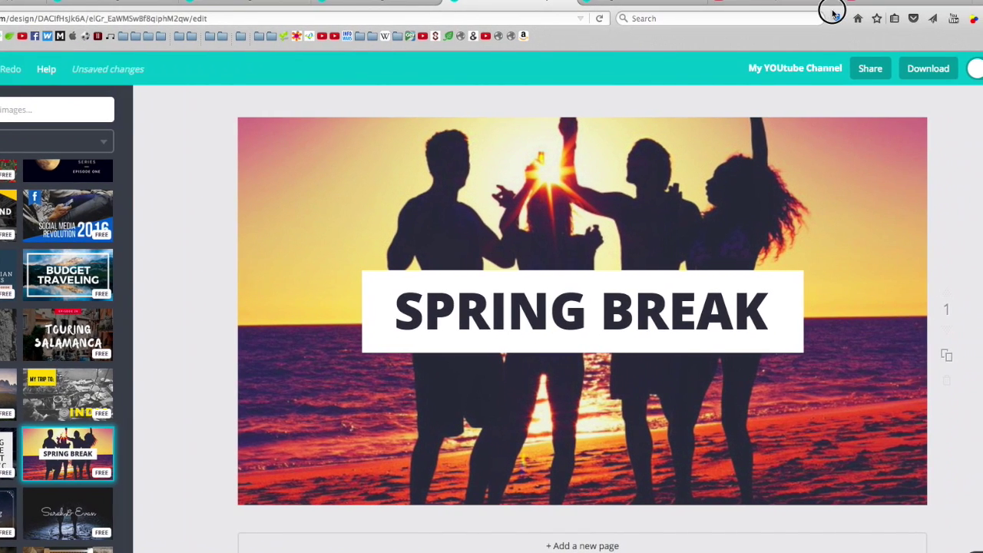
Download the Spring Break design with the file type set to PNG (Recommended).
click(918, 74)
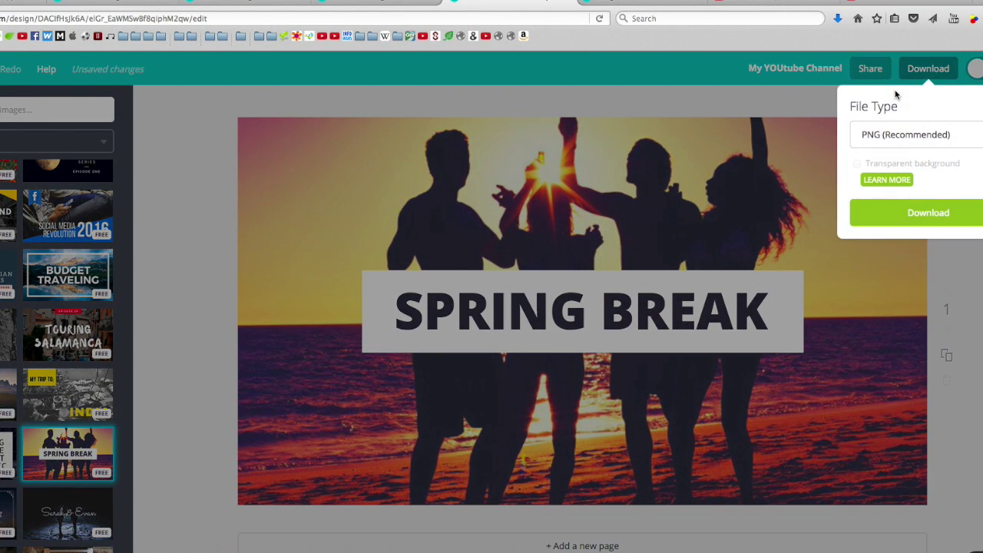
click(921, 218)
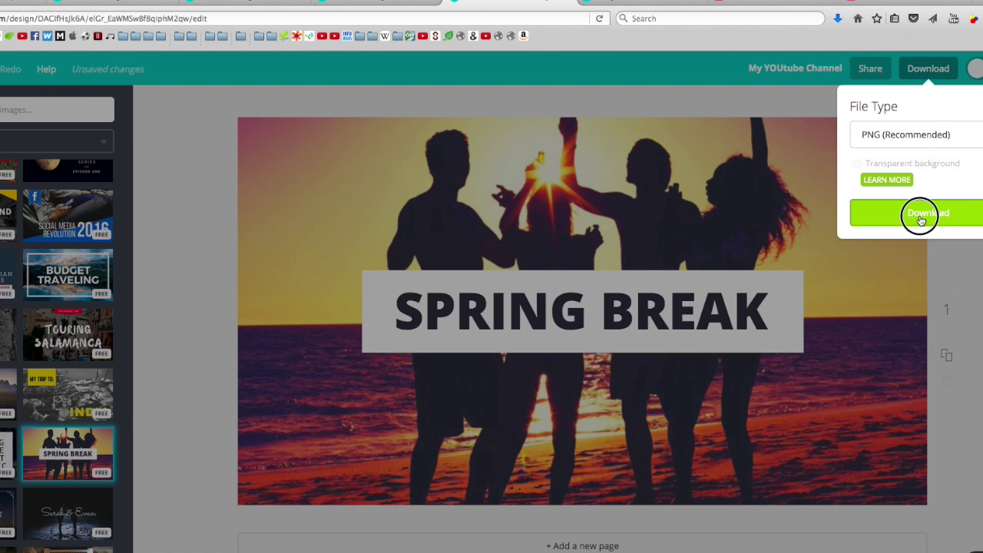
click(977, 142)
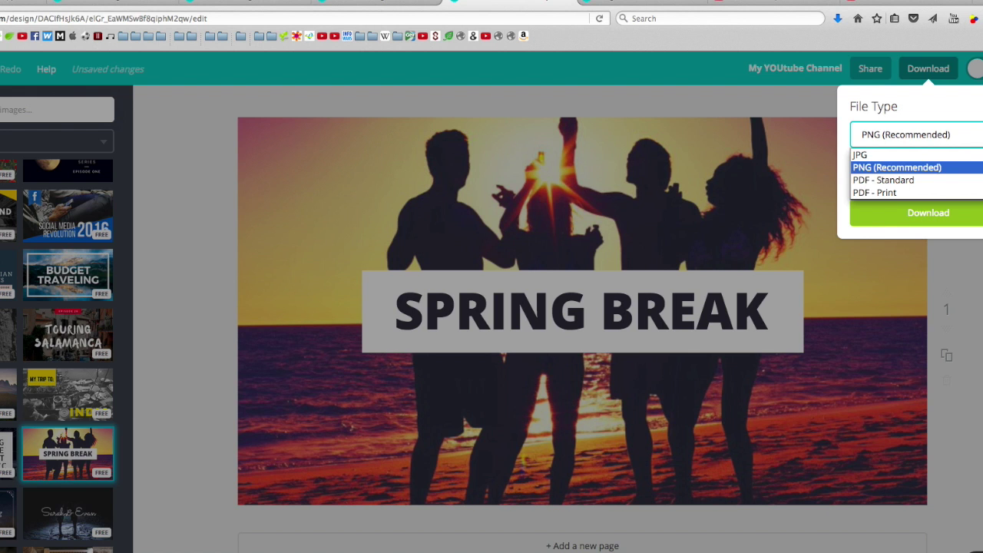
click(871, 170)
click(854, 213)
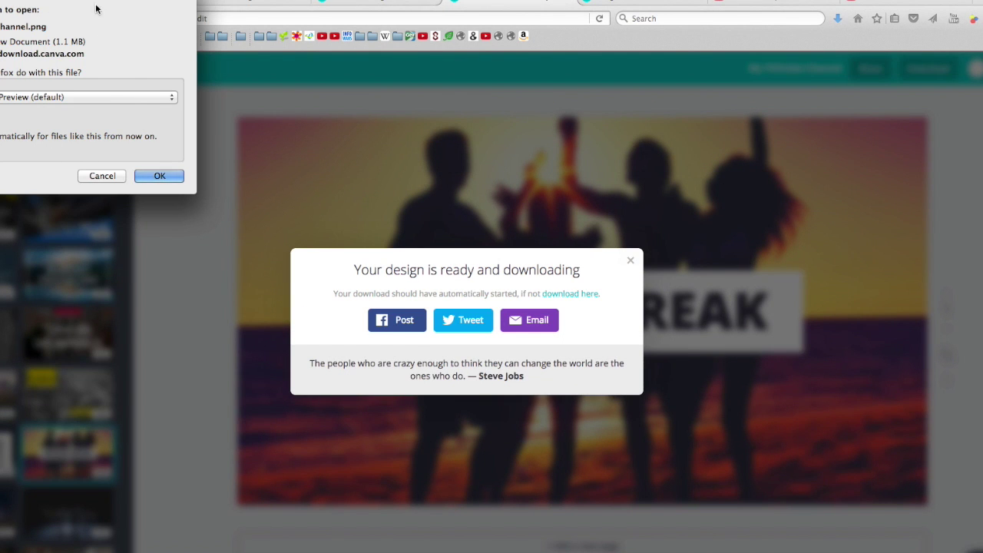
Accept Firefox's download prompt and save the PNG as 'My YOUtube Channel' in Downloads.
drag(94, 8, 258, 99)
click(326, 279)
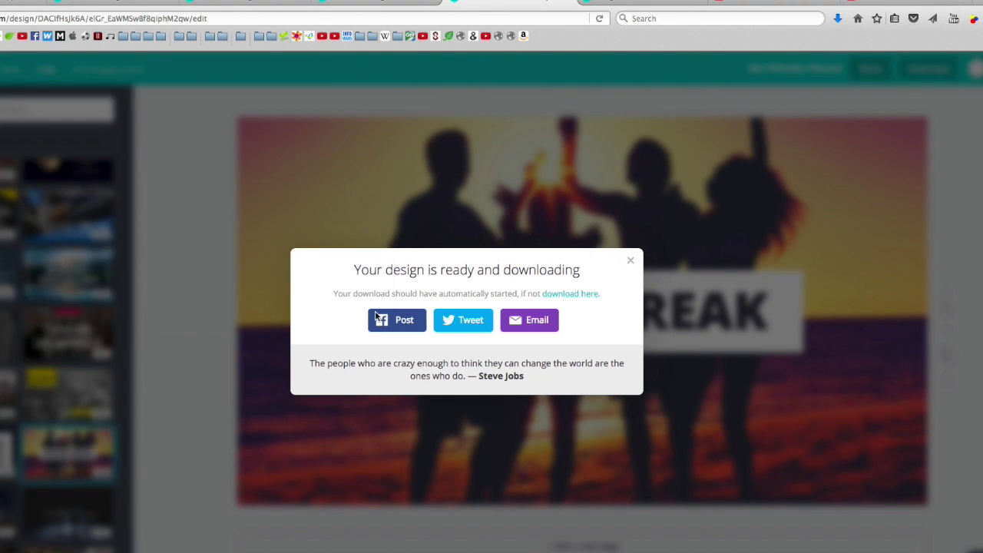
scroll(476, 223, left, 10)
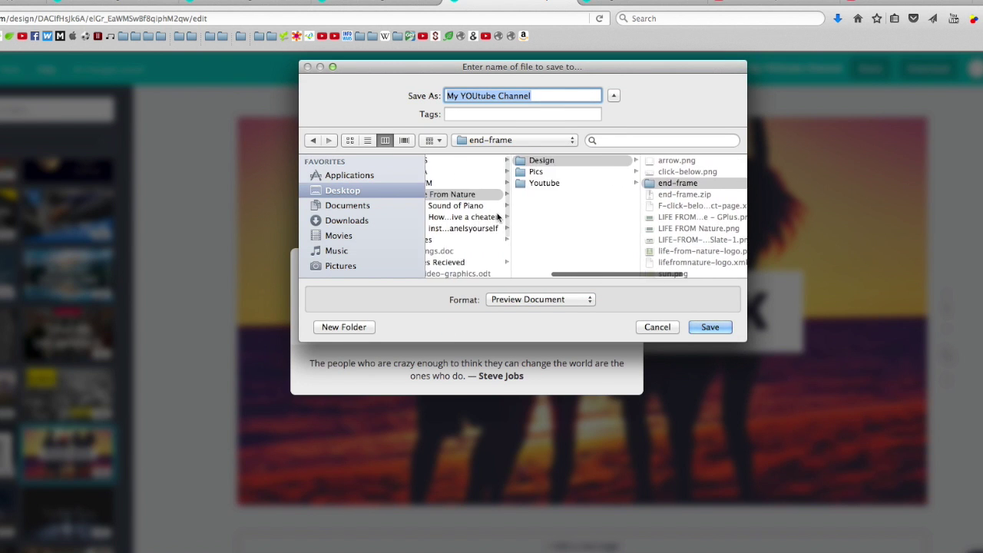
click(537, 184)
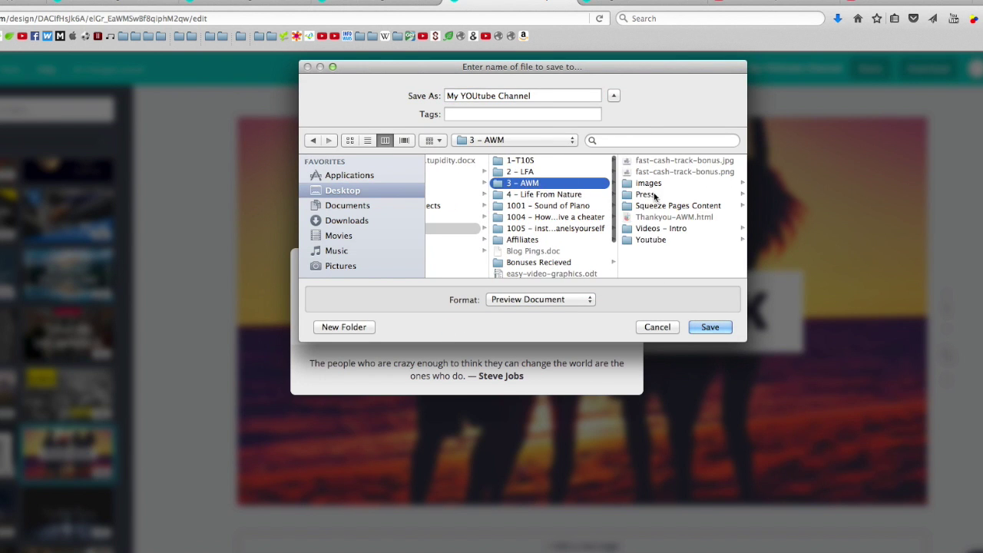
click(650, 240)
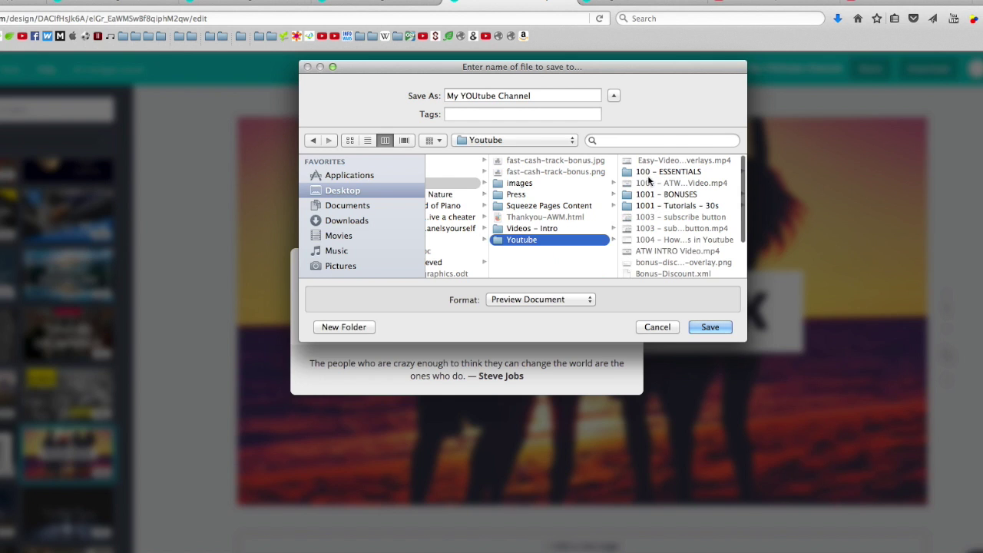
click(338, 221)
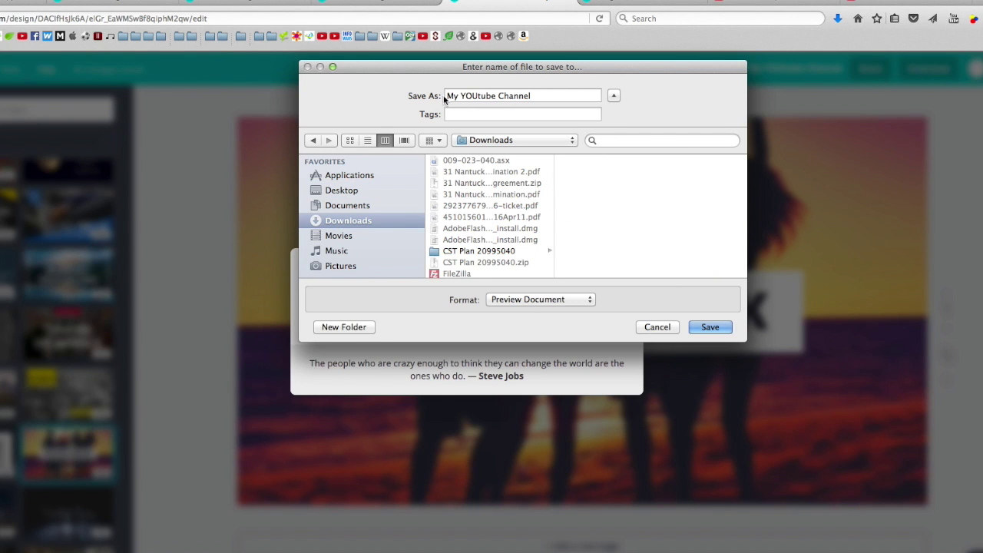
click(696, 330)
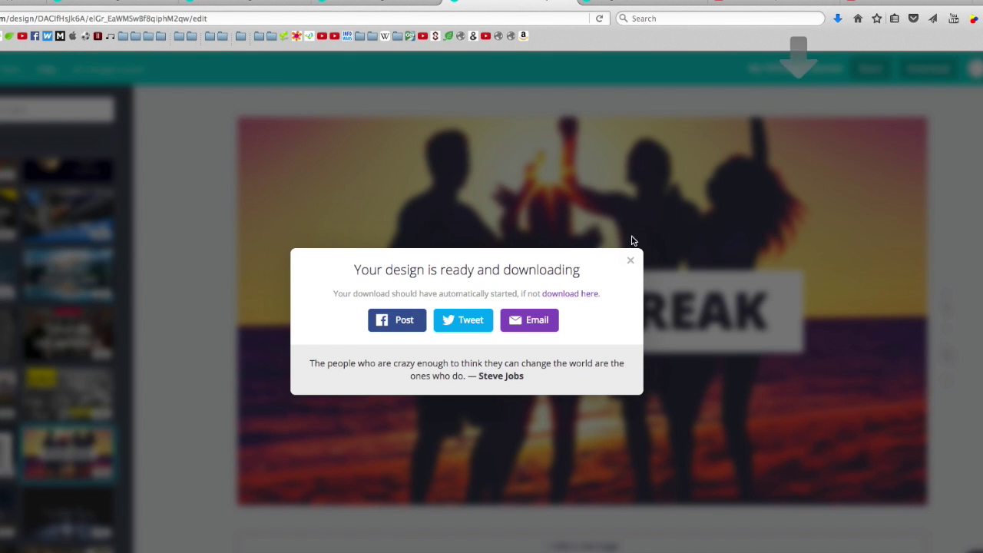
Close the 'Your design is ready and downloading' popup.
click(472, 244)
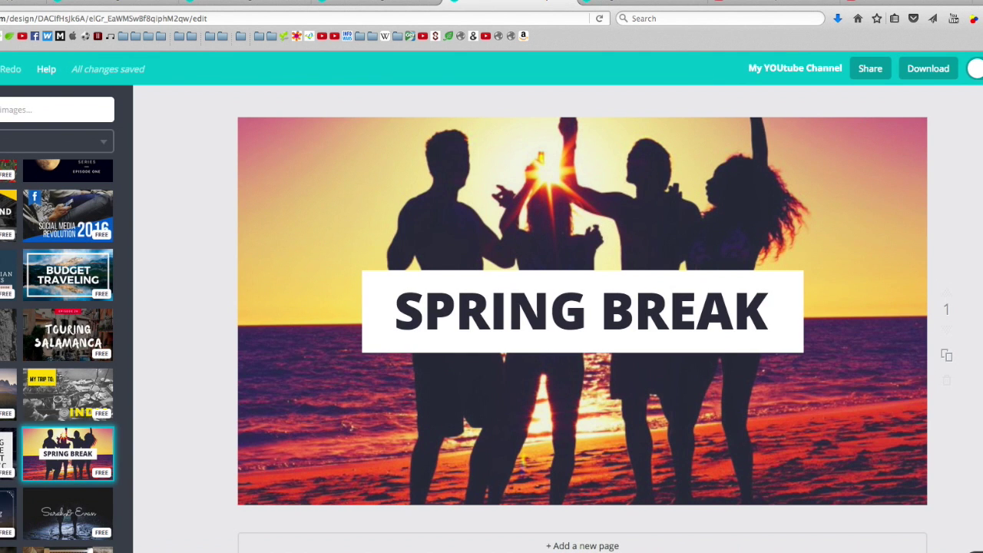